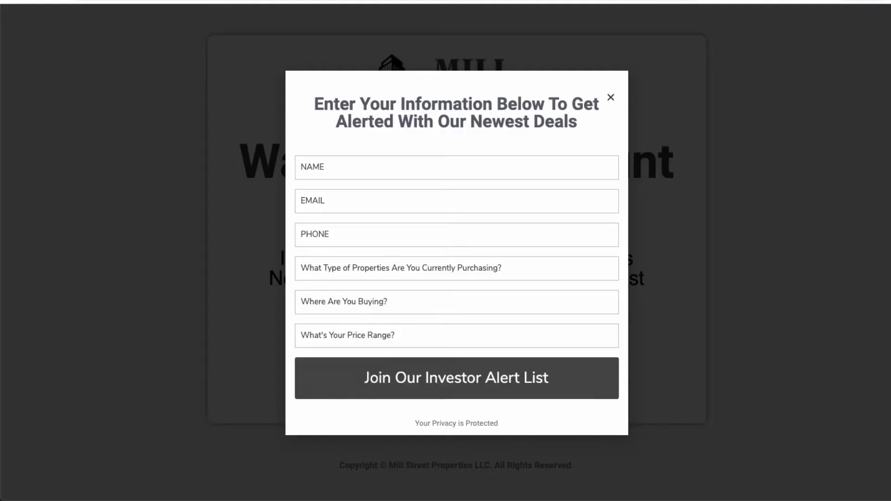
# Copy the Buyer Popup Form shortcode [sibwp_form id=4] from the Email Pro Forms list
pyautogui.press('Escape')
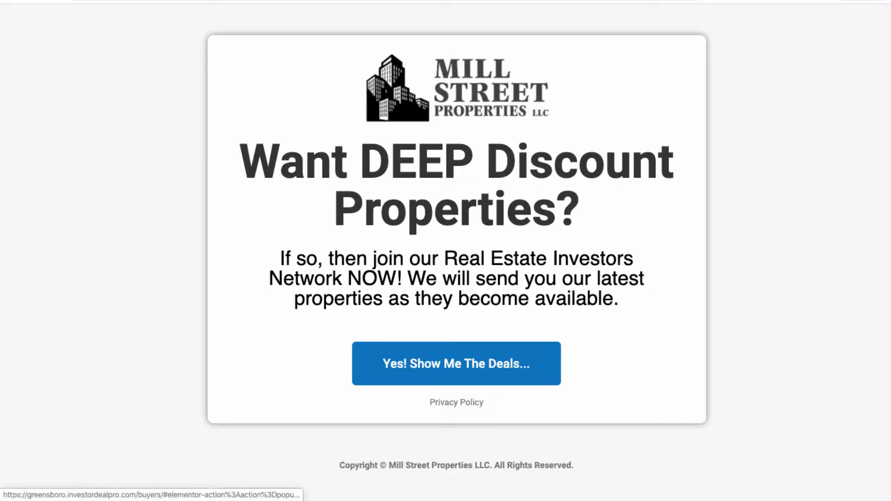
pyautogui.click(457, 363)
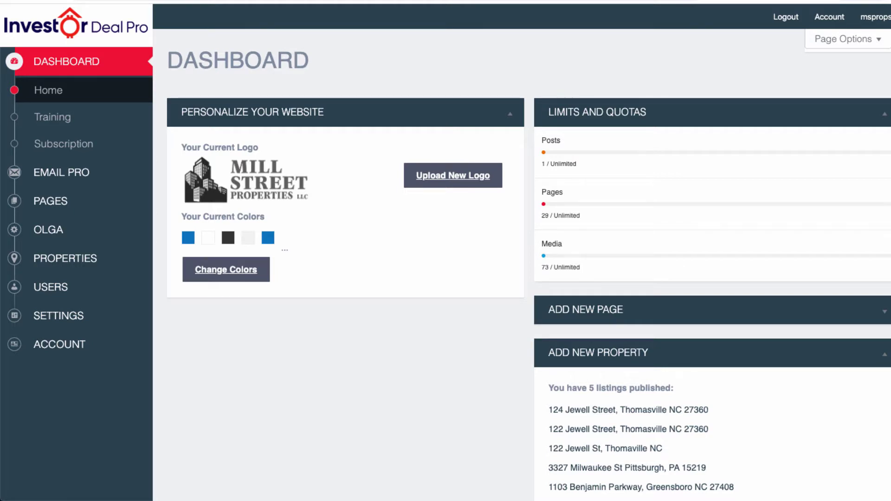
pyautogui.moveTo(60, 172)
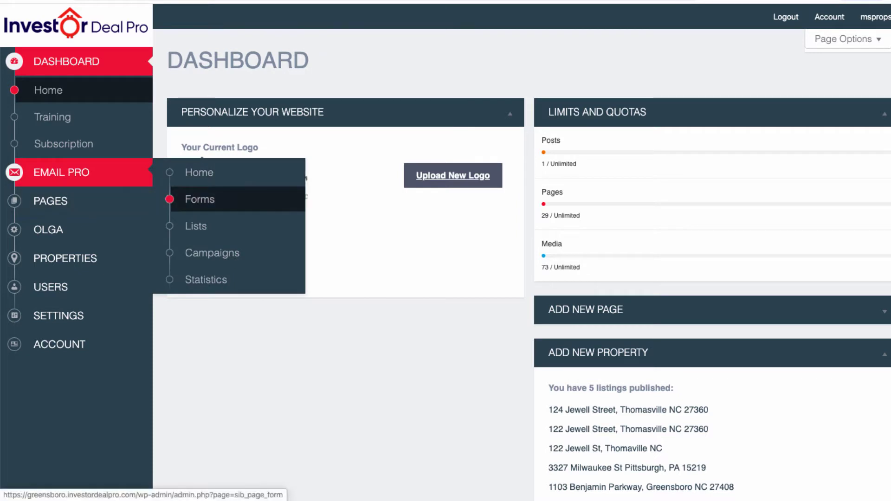
pyautogui.click(200, 199)
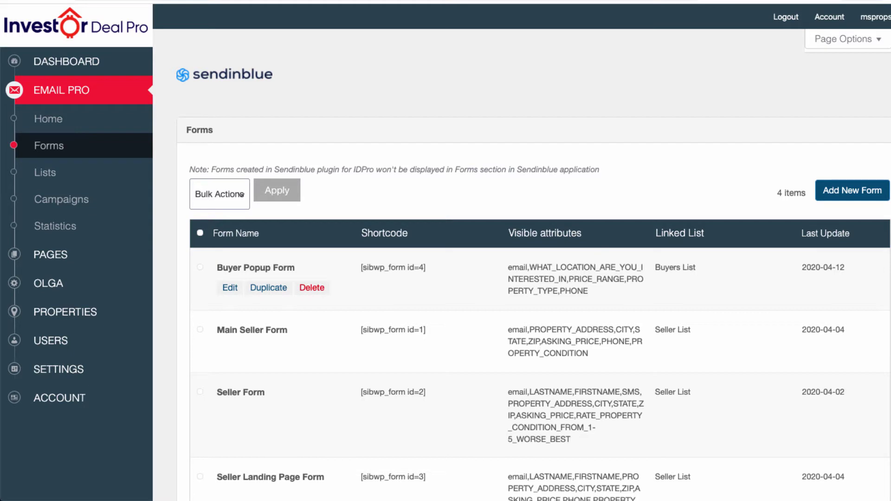
pyautogui.moveTo(426, 268); pyautogui.dragTo(360, 267)
pyautogui.hotkey('ctrl', 'c')
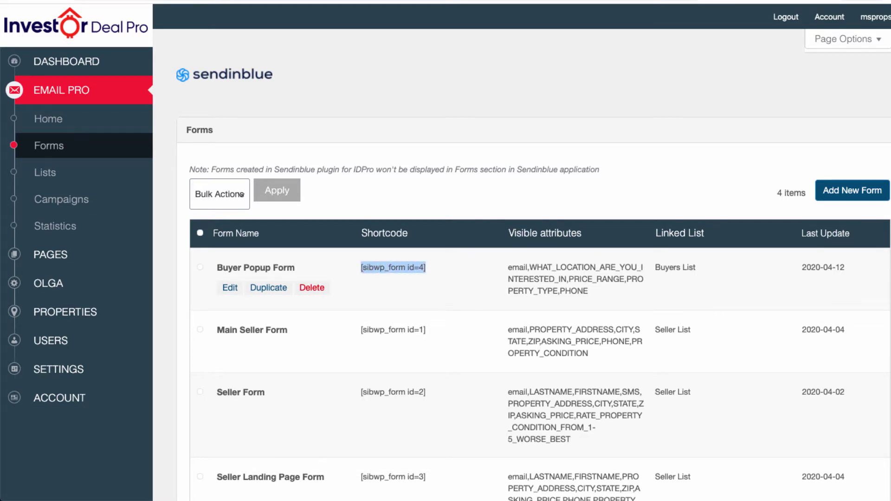
pyautogui.moveTo(51, 255)
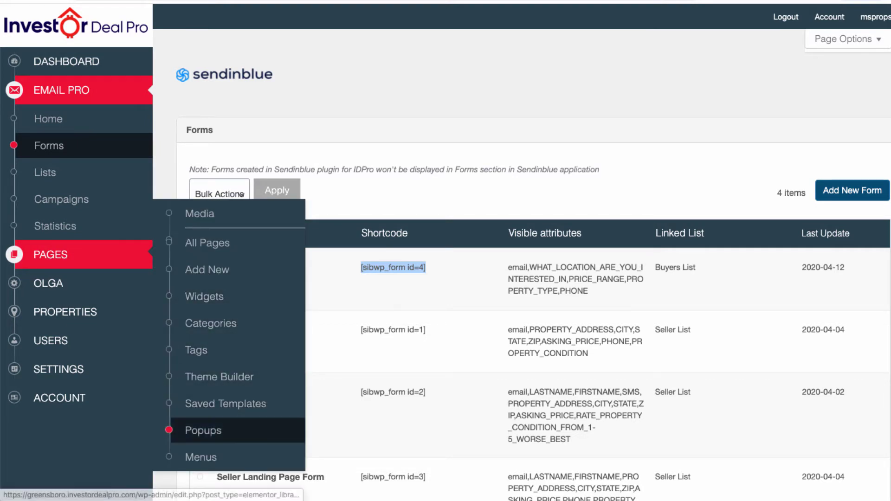
# Add a new popup template from the Popups list and name it 'Test Popup'
pyautogui.click(203, 430)
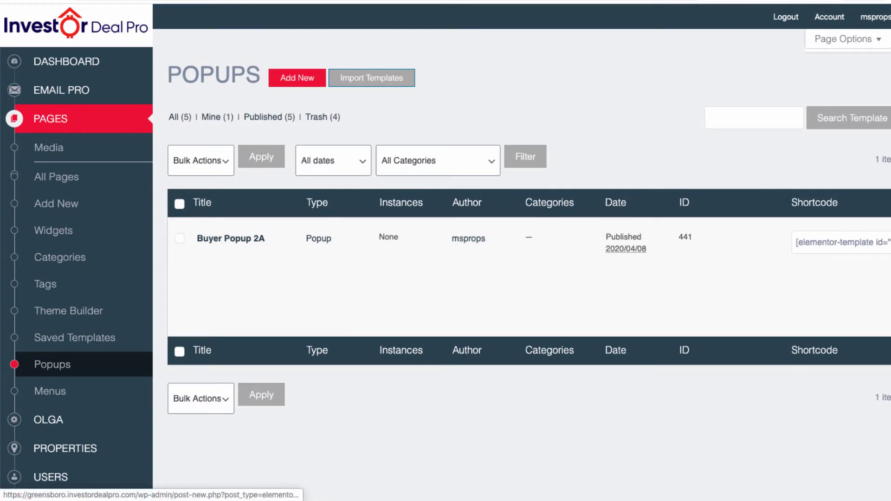
pyautogui.click(297, 78)
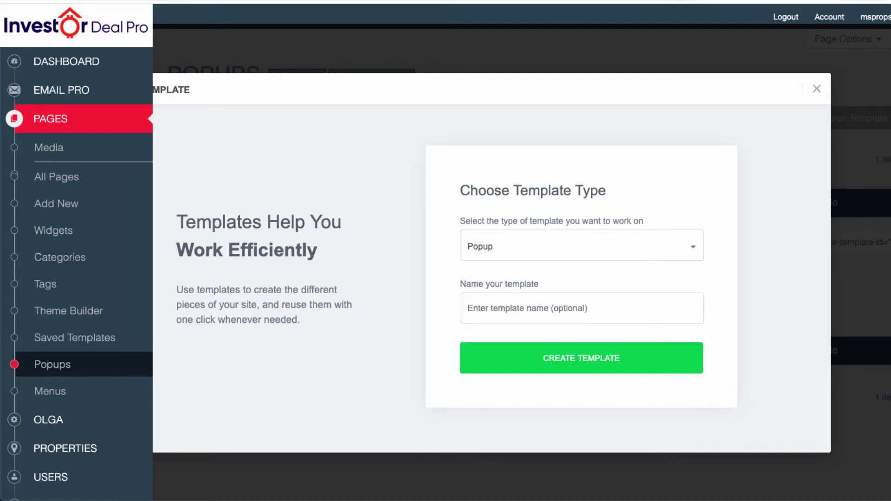
pyautogui.click(468, 308)
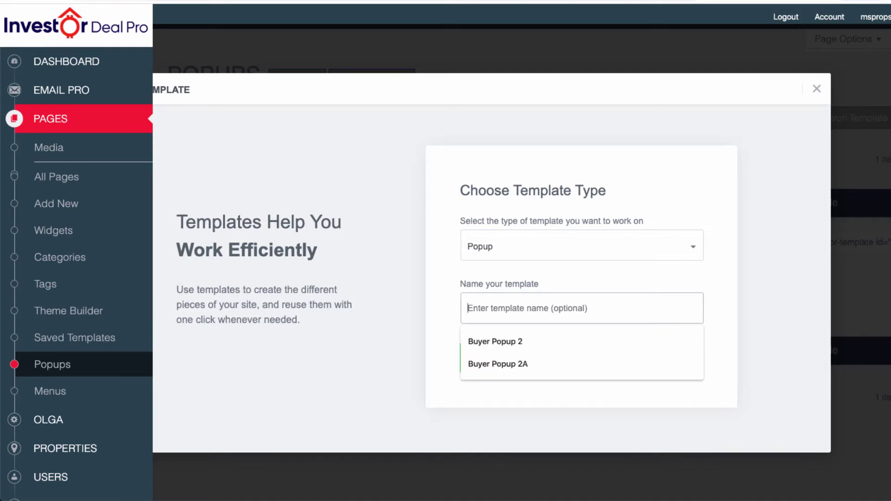
pyautogui.write('Test ')
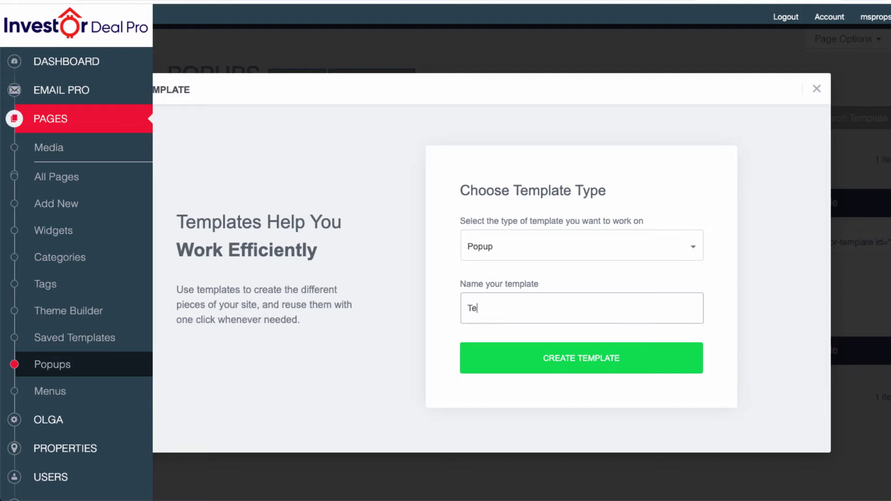
pyautogui.write('Popu')
pyautogui.press('BackSpace')
pyautogui.press('BackSpace')
pyautogui.write('o')
pyautogui.press('BackSpace')
pyautogui.write('up')
pyautogui.press('Return')
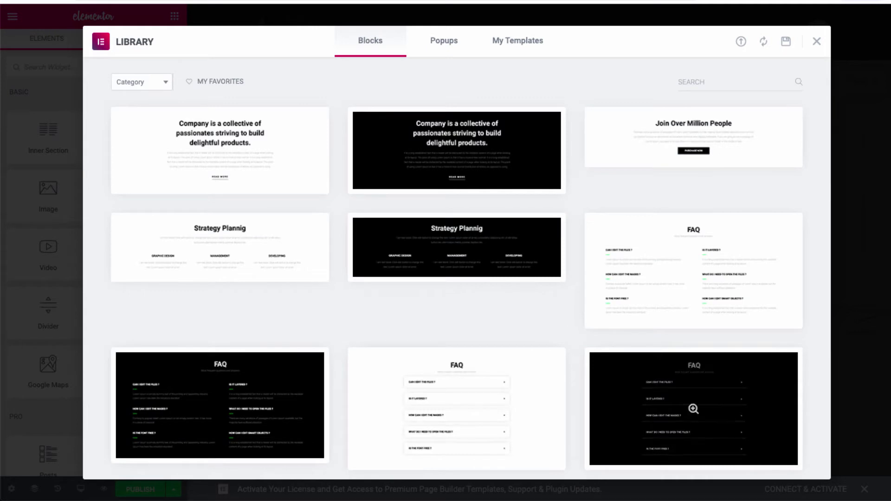
# Insert the Buyer Popup 2A template from My Templates into the popup
pyautogui.click(518, 41)
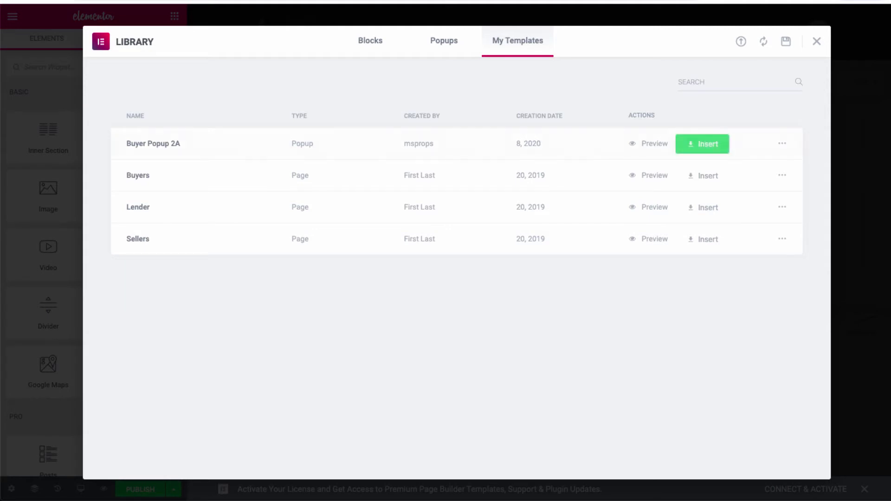
pyautogui.click(703, 144)
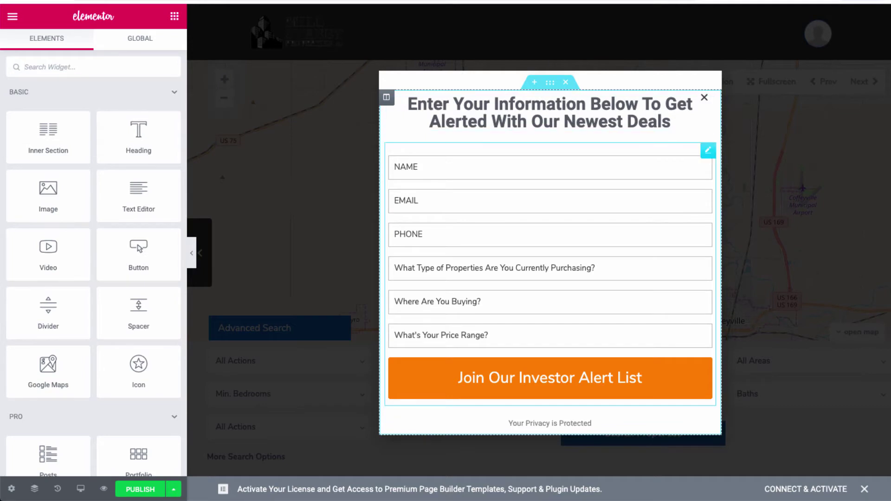
# Delete the old embedded form and place a Shortcode widget below the popup heading
pyautogui.rightClick(688, 152)
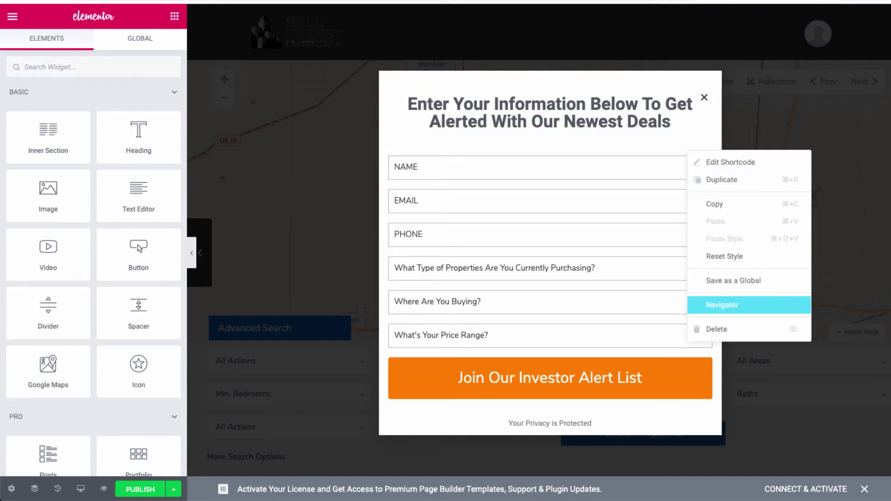
pyautogui.click(717, 329)
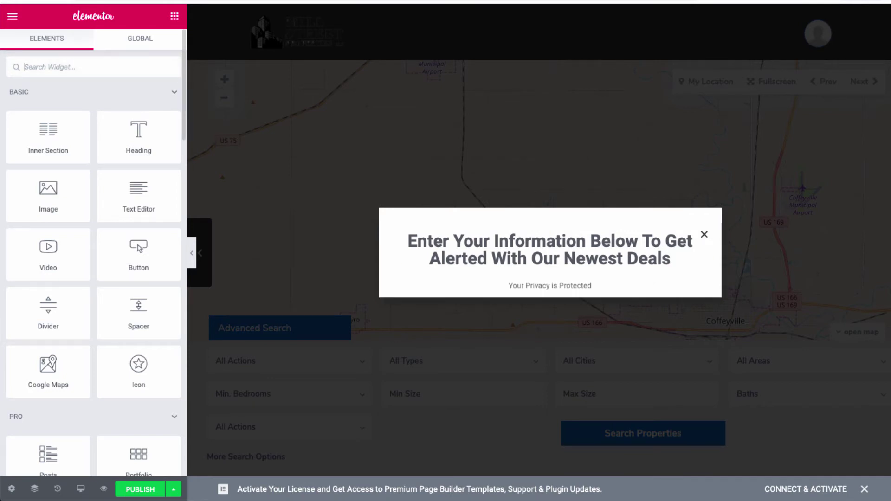
pyautogui.write('short')
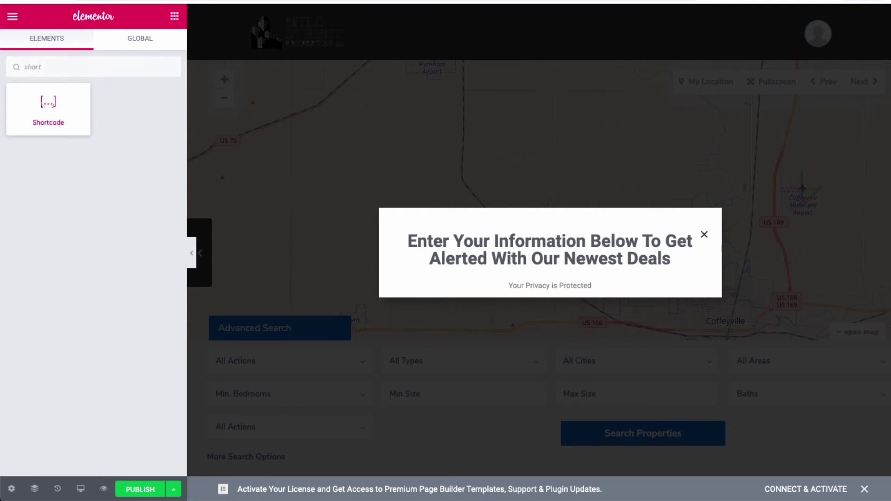
pyautogui.moveTo(49, 103); pyautogui.dragTo(539, 269)
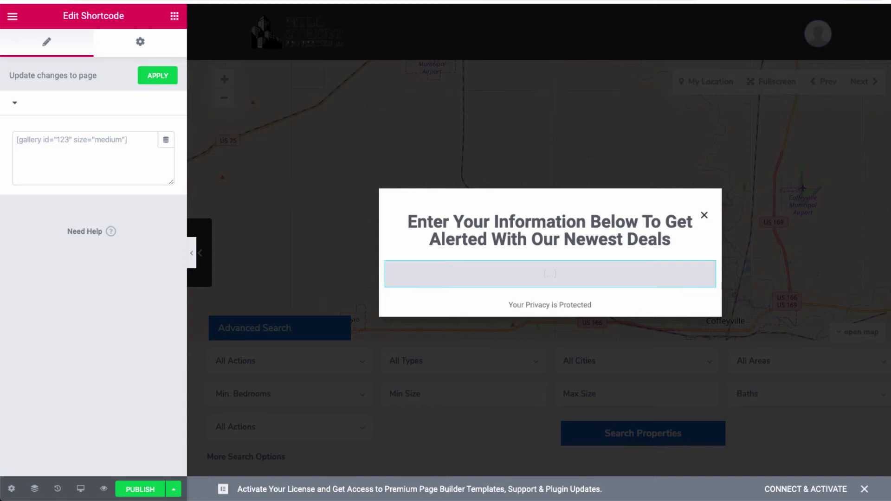
# Paste [sibwp_form id=4] into the Shortcode widget's field
pyautogui.click(88, 154)
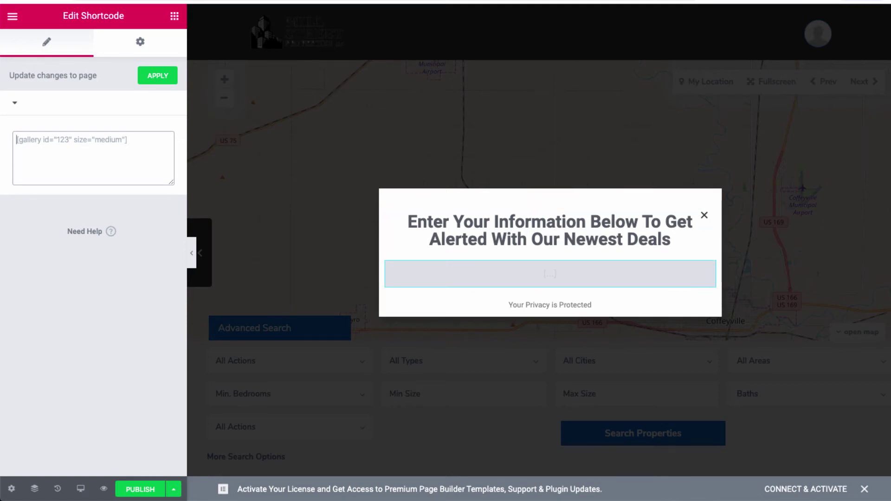
pyautogui.hotkey('ctrl', 'v')
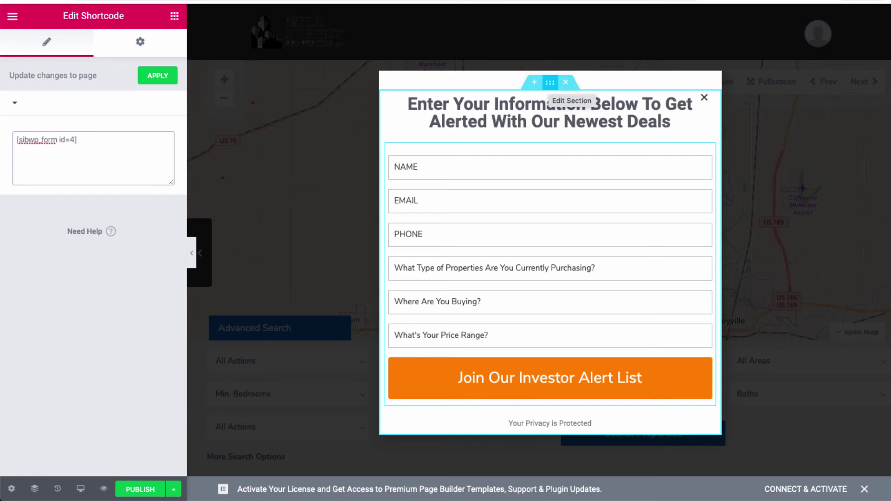
# Open the section's Advanced Custom CSS and select all of its form and button rules
pyautogui.click(550, 83)
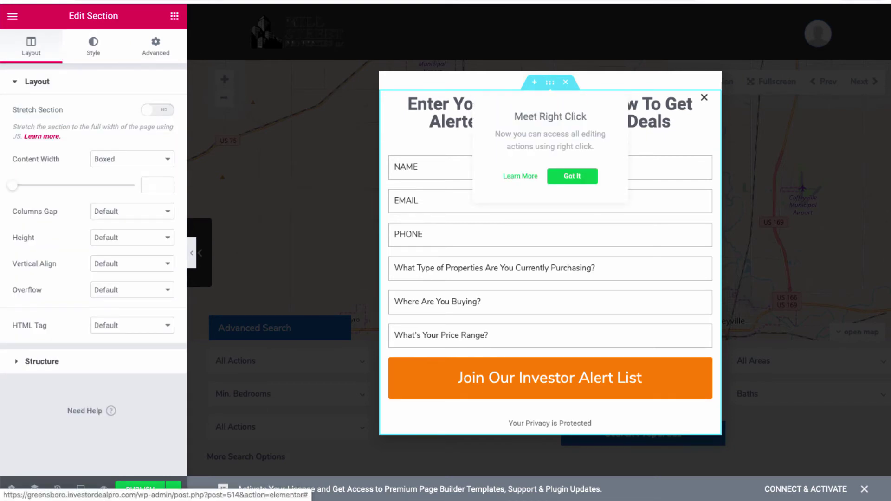
pyautogui.click(156, 46)
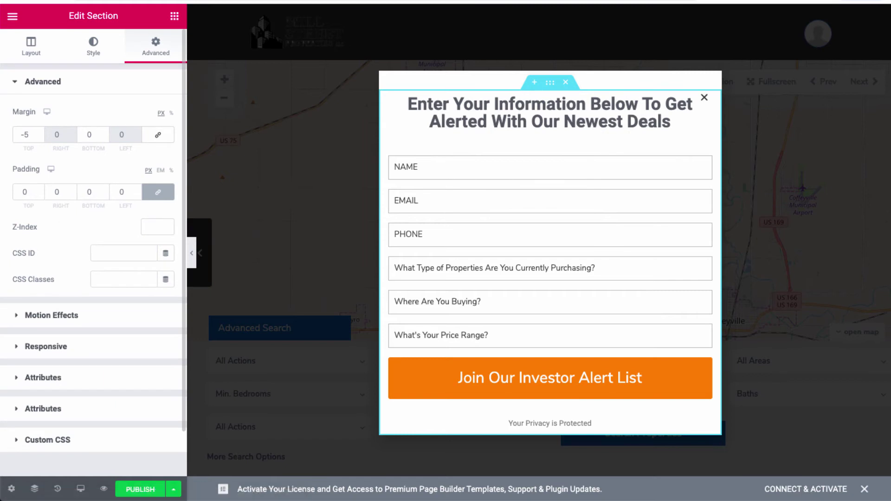
pyautogui.scroll(-2, 93, 246)
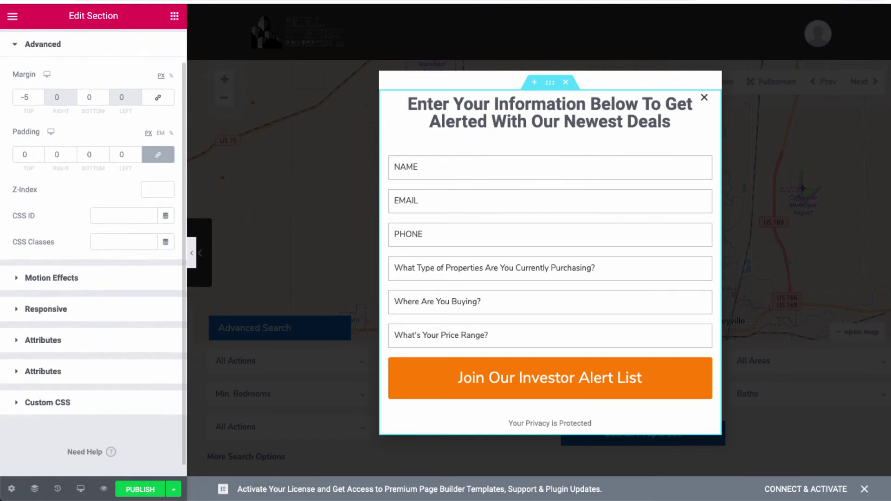
pyautogui.click(48, 394)
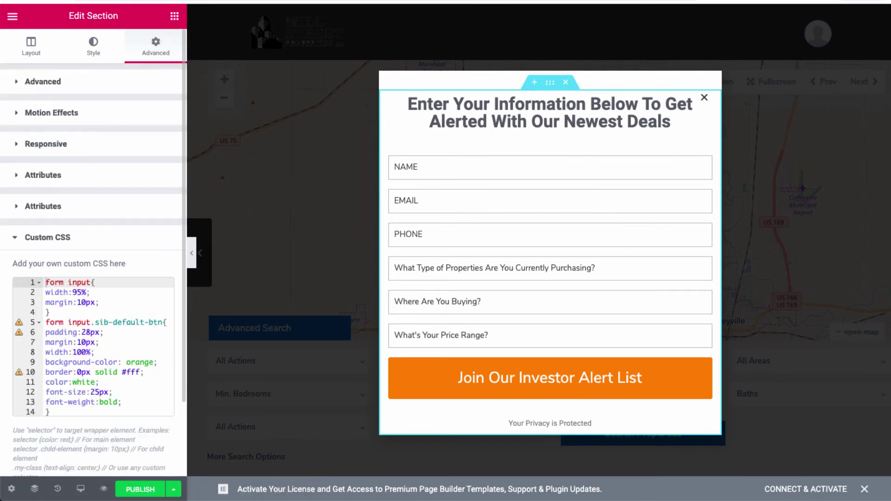
pyautogui.click(51, 412)
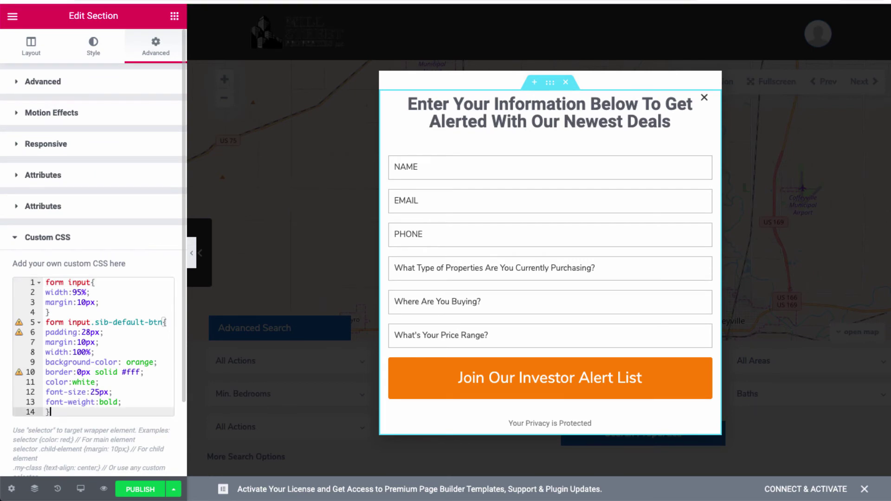
pyautogui.hotkey('shift', 'Up')
pyautogui.hotkey('shift', 'Up')
pyautogui.hotkey('shift', 'Up')
pyautogui.hotkey('shift', 'Up')
pyautogui.hotkey('shift', 'Up')
pyautogui.hotkey('shift', 'Up')
pyautogui.hotkey('shift', 'Up')
pyautogui.hotkey('shift', 'Up')
pyautogui.hotkey('shift', 'Up')
pyautogui.hotkey('shift', 'Up')
pyautogui.hotkey('shift', 'Up')
pyautogui.hotkey('shift', 'Up')
pyautogui.hotkey('shift', 'Up')
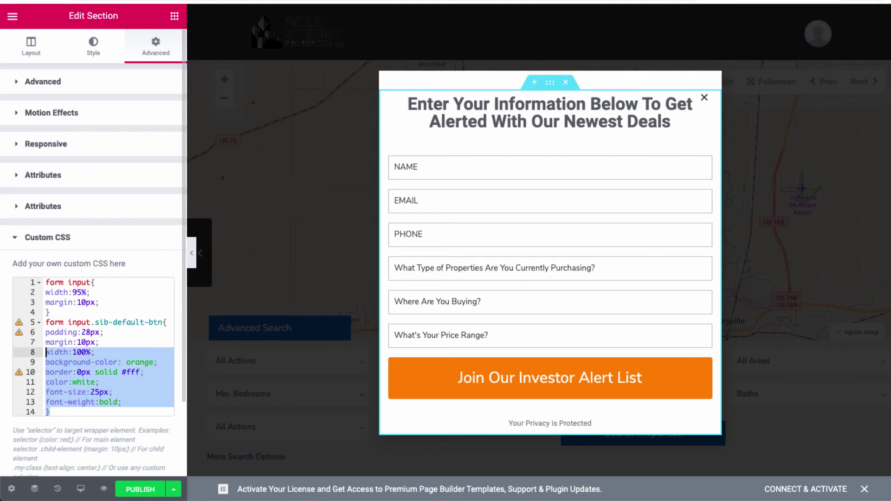
pyautogui.hotkey('shift', 'Home')
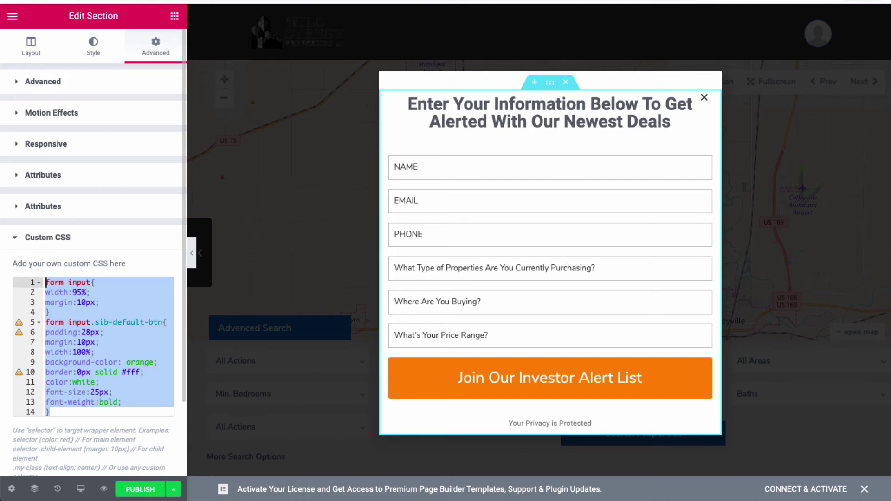
pyautogui.click(50, 412)
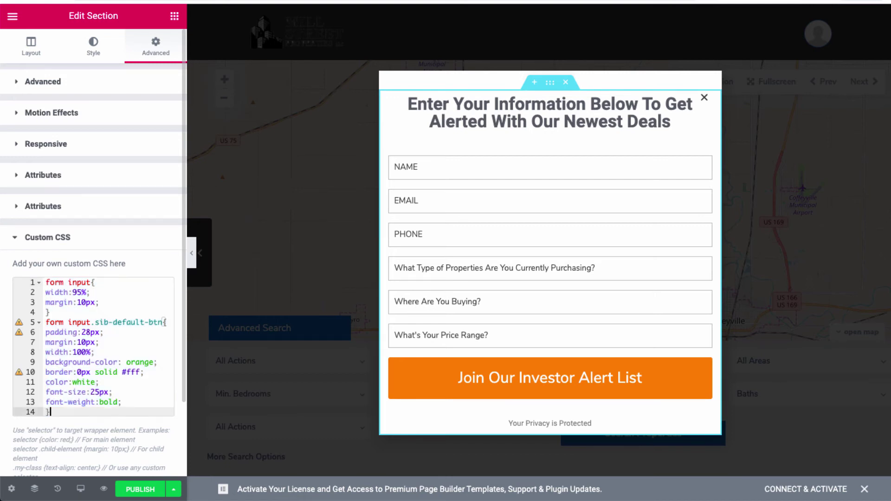
pyautogui.moveTo(45, 292); pyautogui.dragTo(82, 292)
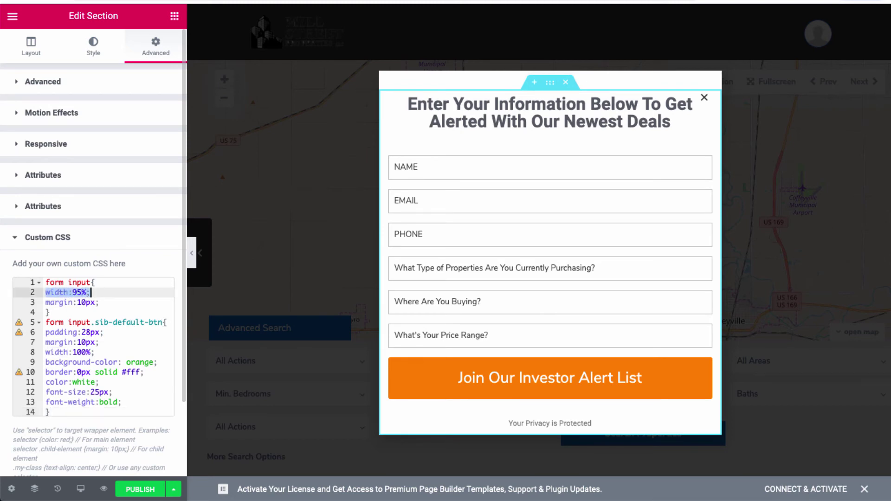
pyautogui.scroll(-1, 77, 345)
pyautogui.moveTo(45, 346); pyautogui.dragTo(94, 345)
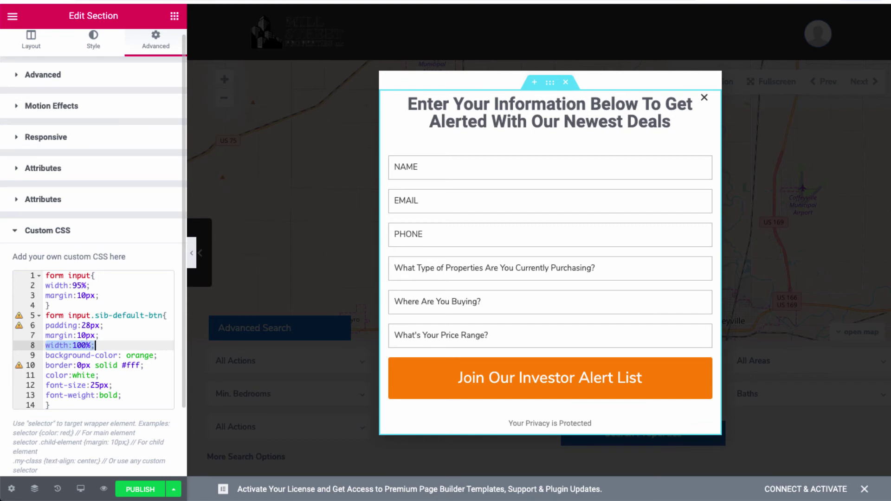
pyautogui.moveTo(45, 316); pyautogui.dragTo(87, 315)
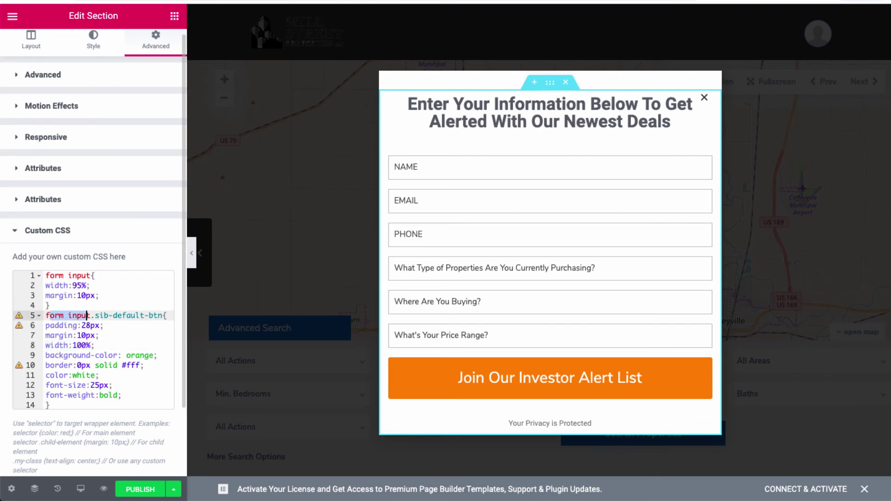
pyautogui.moveTo(45, 346); pyautogui.dragTo(94, 345)
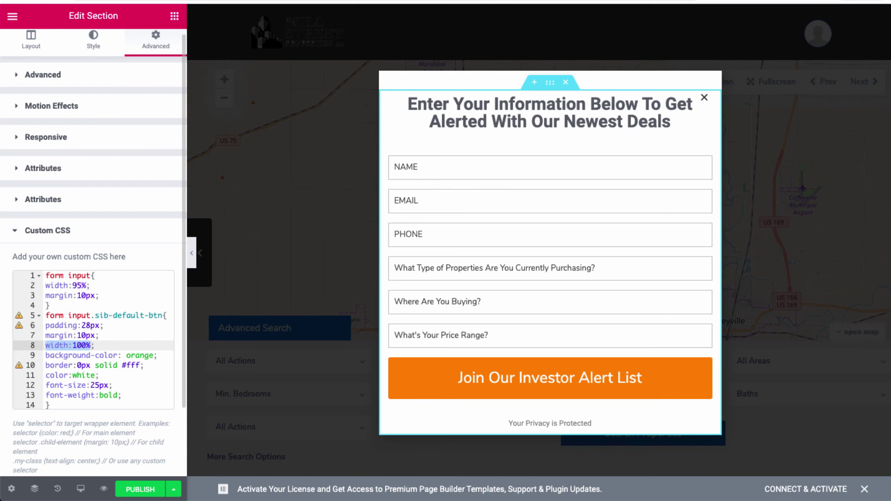
pyautogui.click(91, 346)
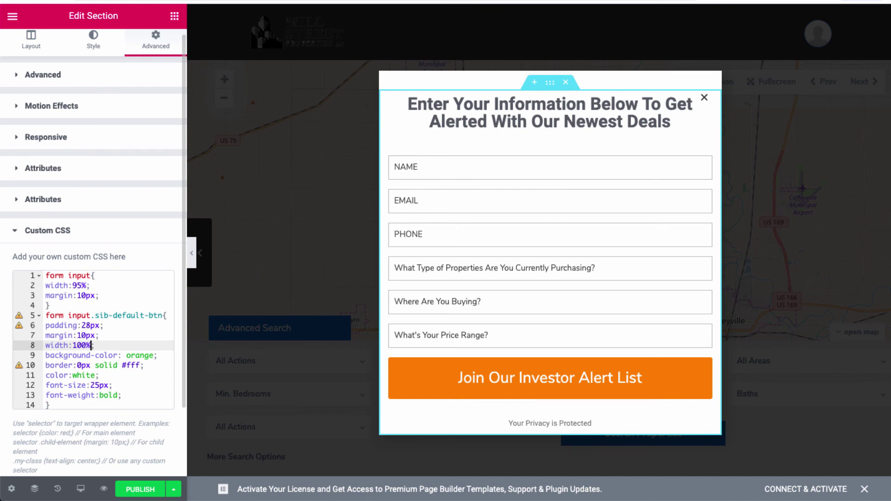
pyautogui.moveTo(50, 405); pyautogui.dragTo(46, 276)
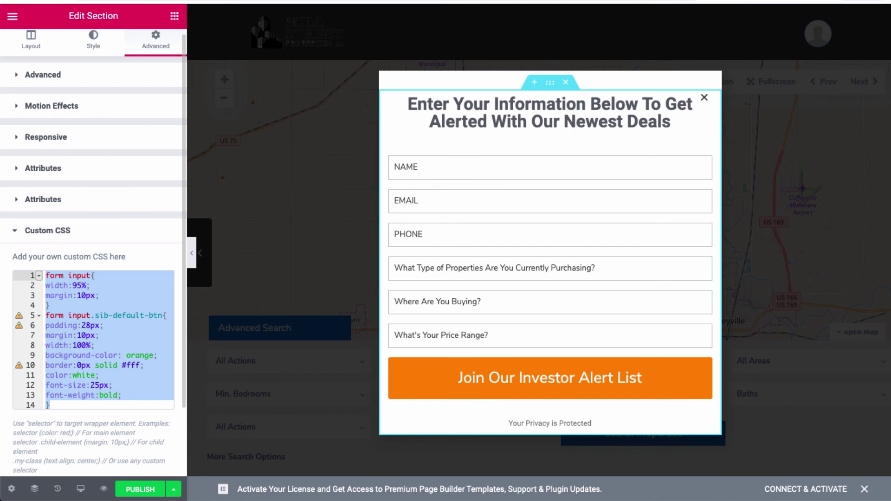